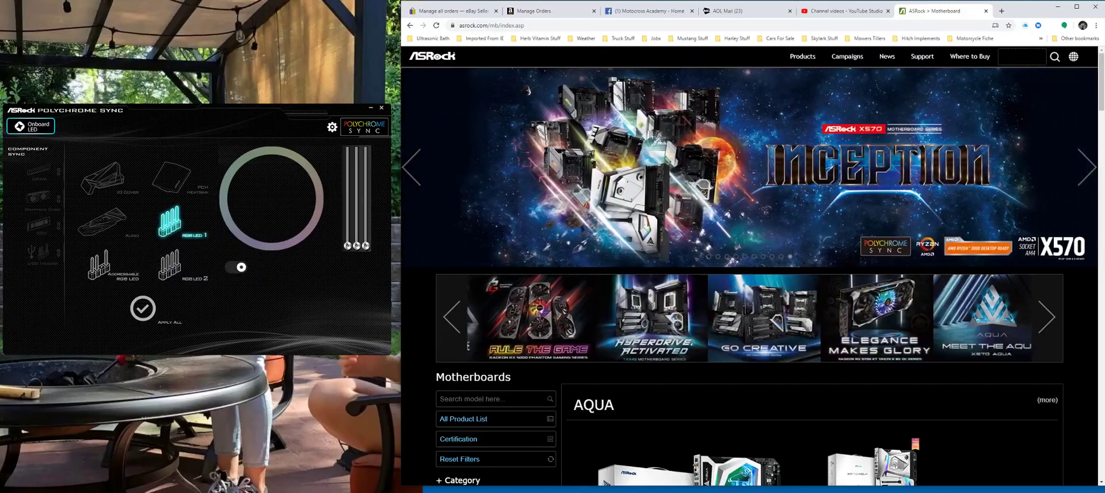
Step: Go to the Motherboards product listing on the ASRock website
key("alt+Tab")
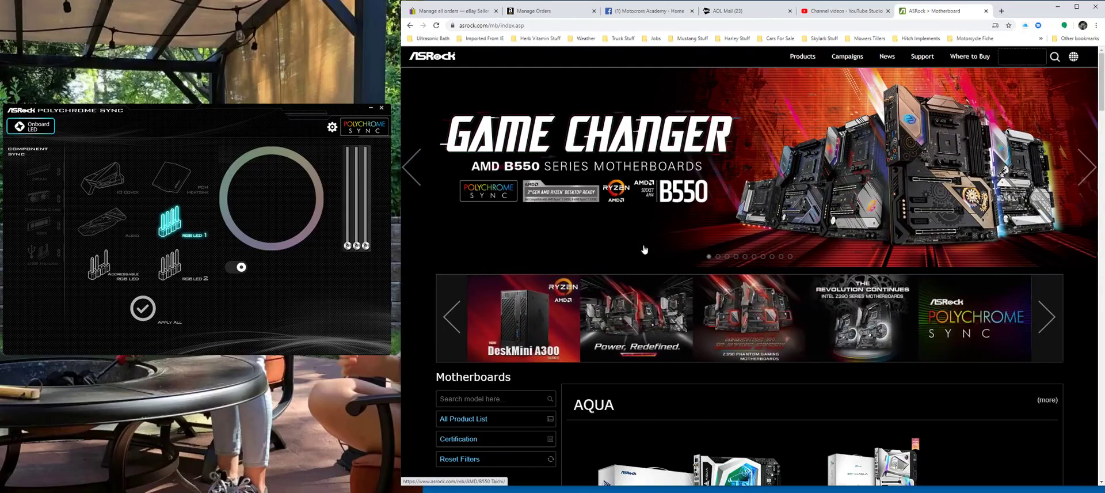
left_click(806, 60)
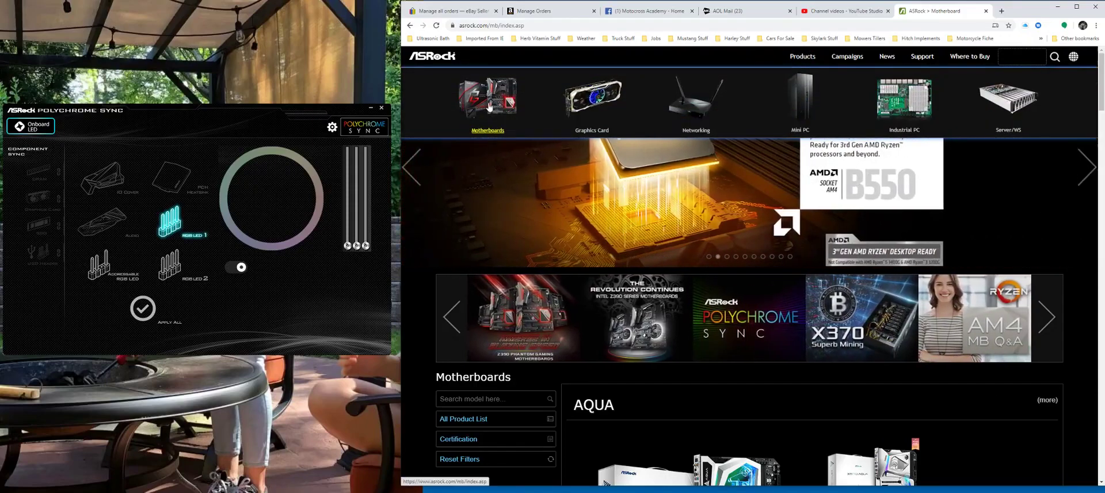
left_click(489, 107)
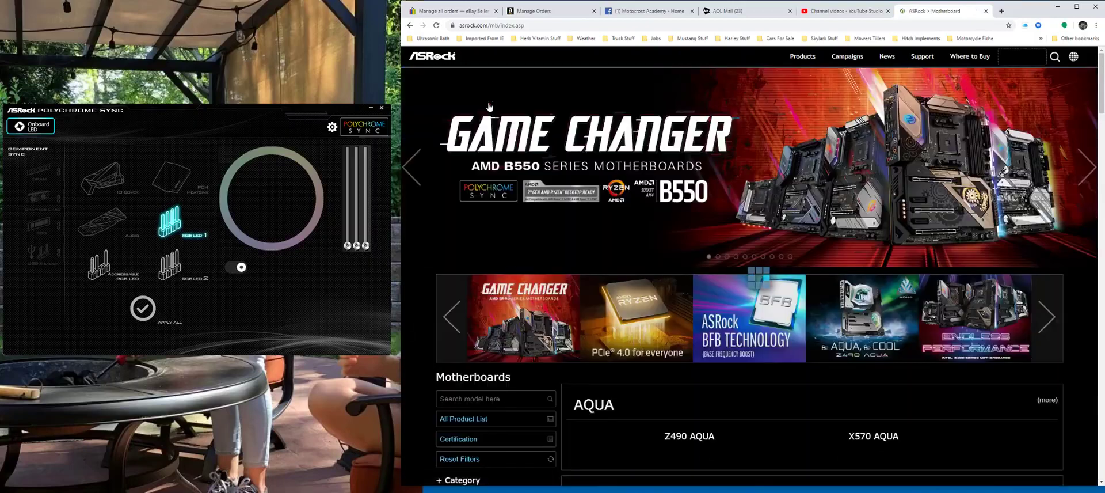
Step: Search motherboard models for 'z390' and scroll the suggestions to Z390 Phantom Gaming 4S
scroll(487, 173, "down", 3)
left_click(472, 233)
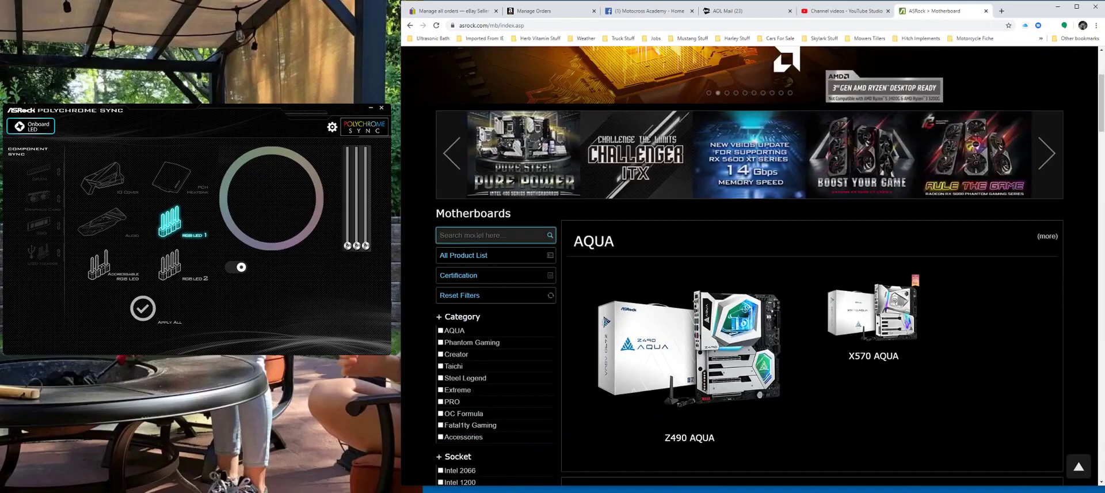
type("z390")
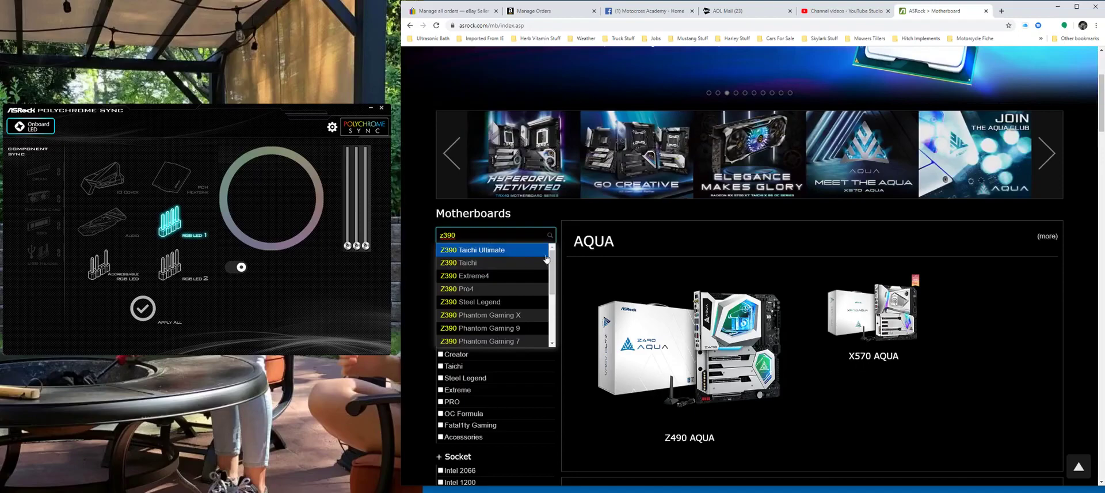
left_click_drag(550, 260, 546, 288)
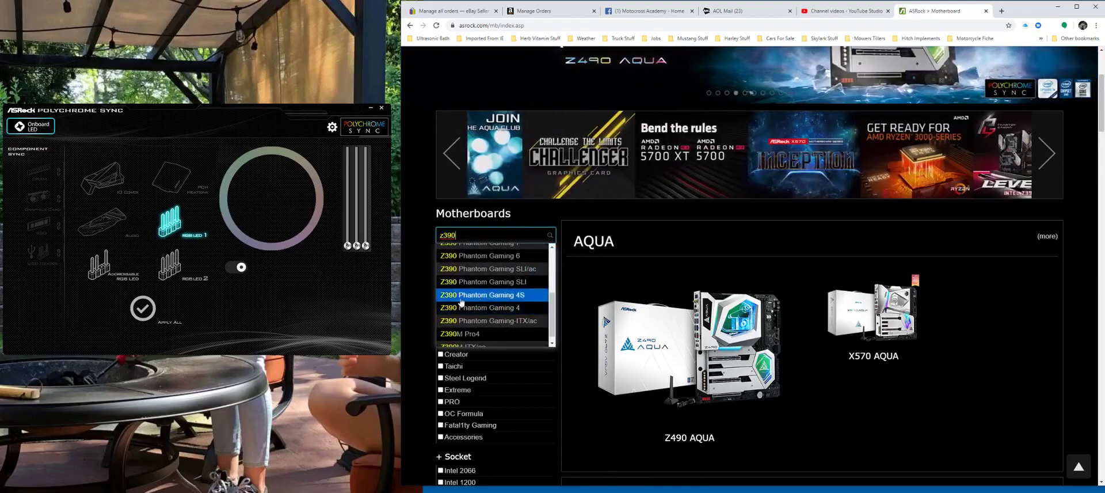
Step: Open the Z390 Phantom Gaming 4S suggestion's product page
left_click(490, 296)
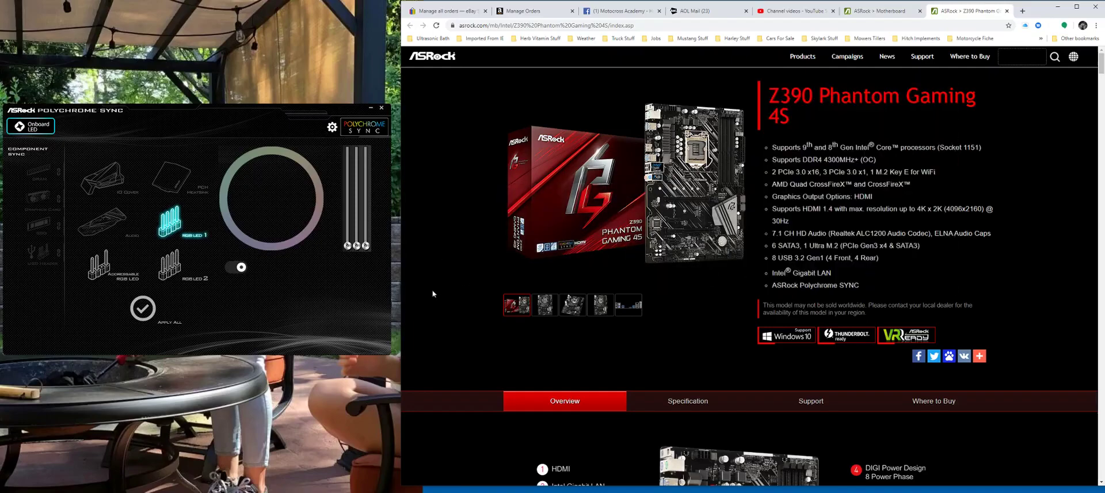
Step: List the Z390 Phantom Gaming 4S support downloads, including the Polychrome RGB versions
left_click(812, 401)
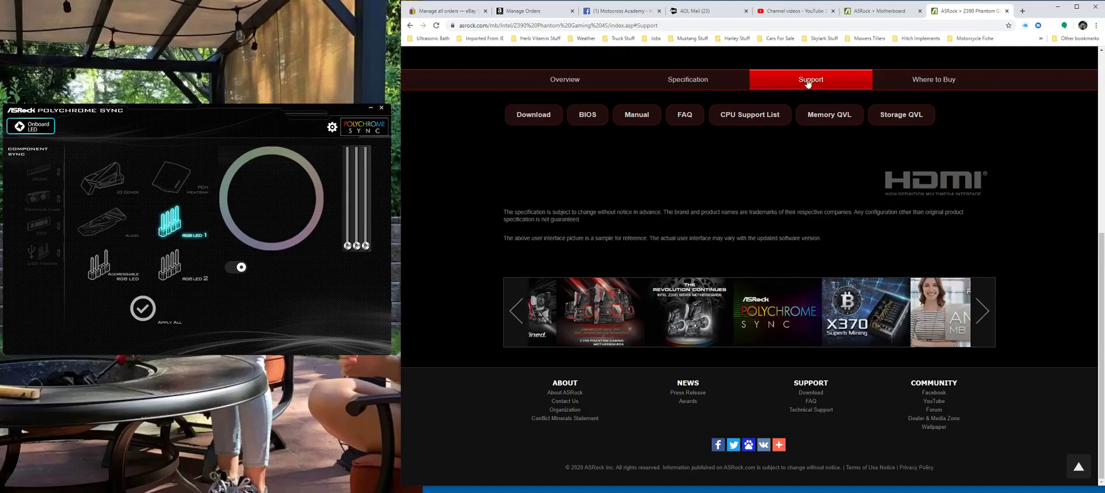
left_click(532, 118)
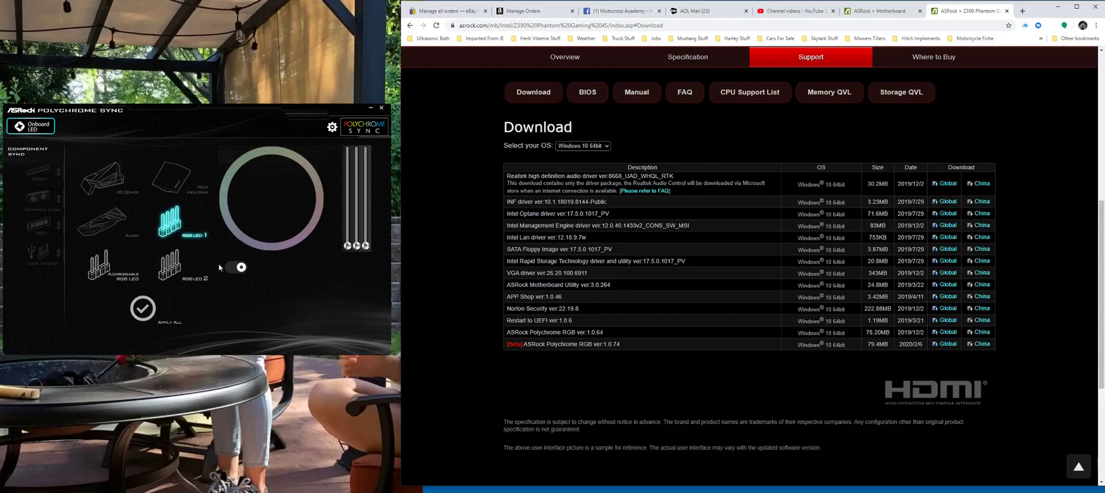
Step: Turn the RGB LED 1 lighting off and apply it to all components
left_click(236, 268)
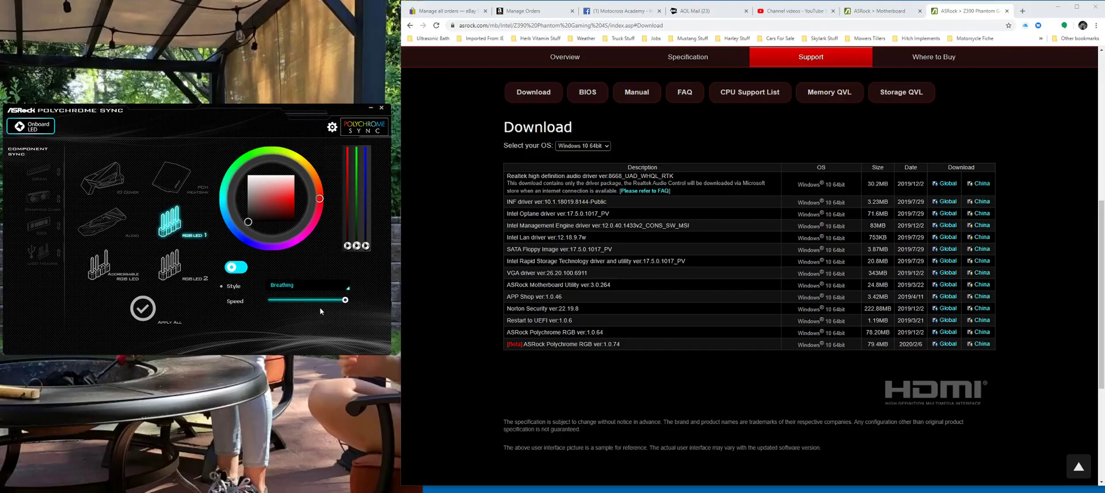
left_click(240, 268)
left_click(144, 311)
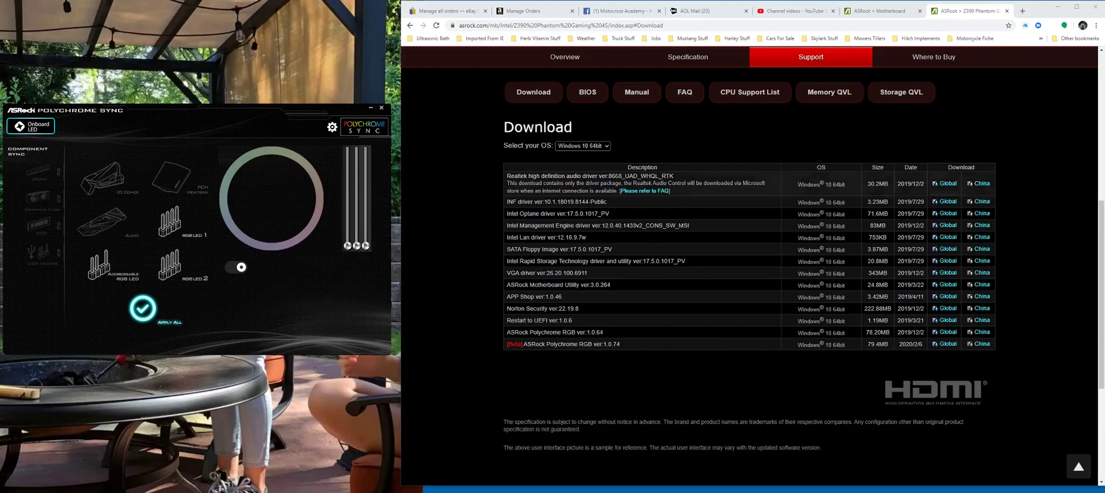
scroll(575, 230, "up", 3)
scroll(556, 255, "up", 3)
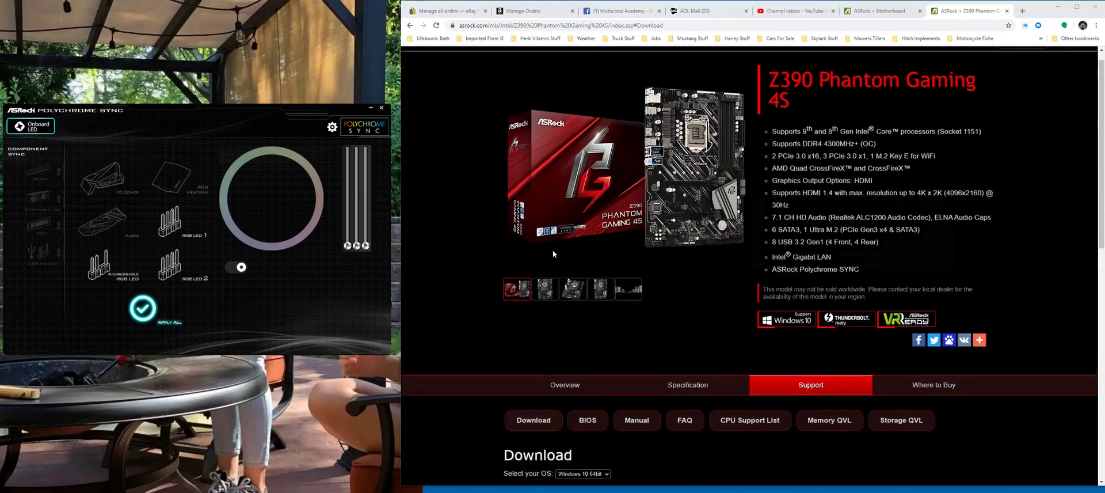
scroll(742, 320, "down", 1)
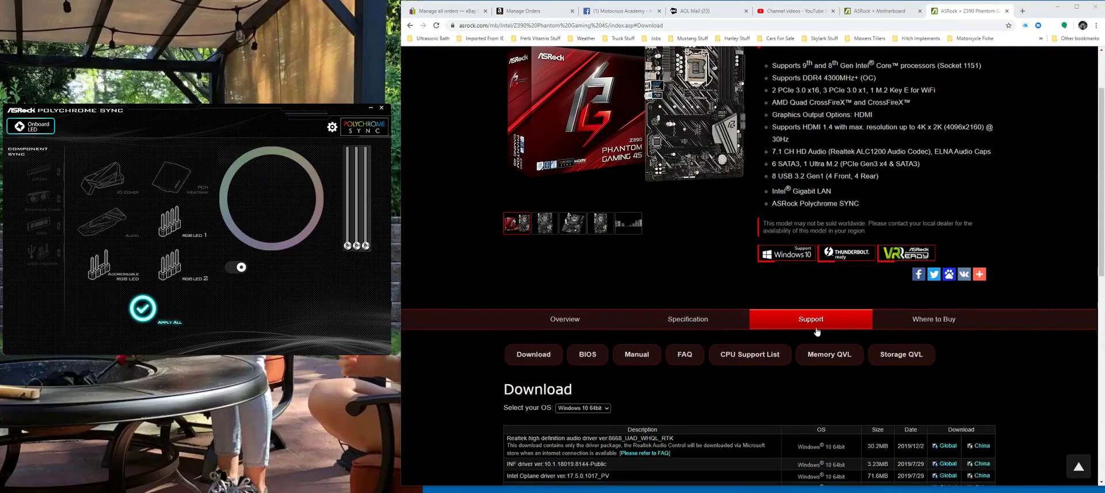
scroll(748, 356, "down", 2)
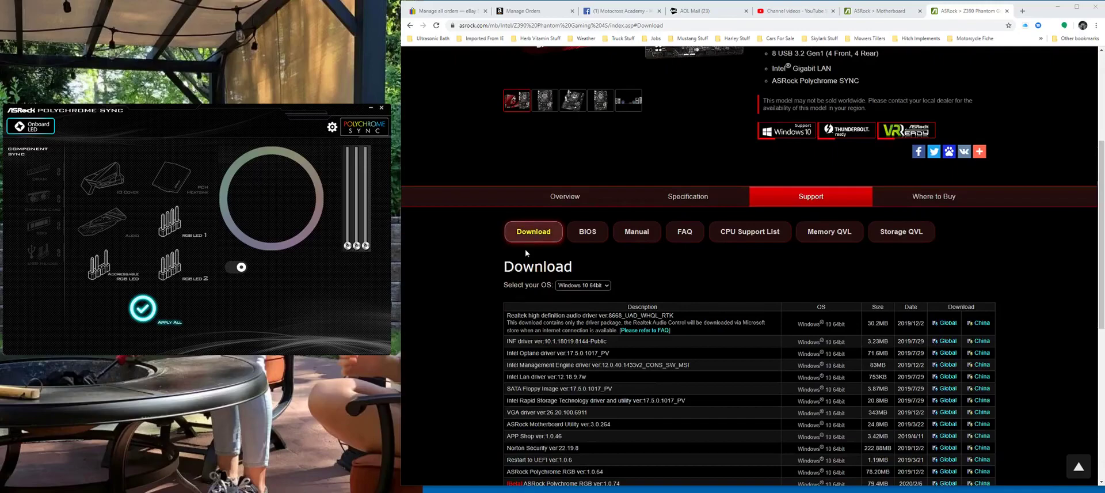
scroll(525, 247, "down", 2)
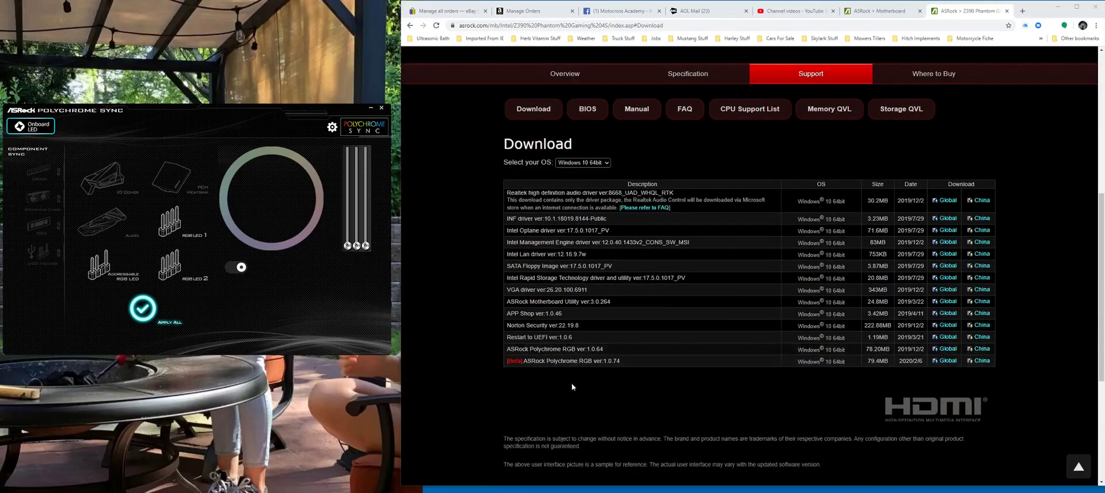